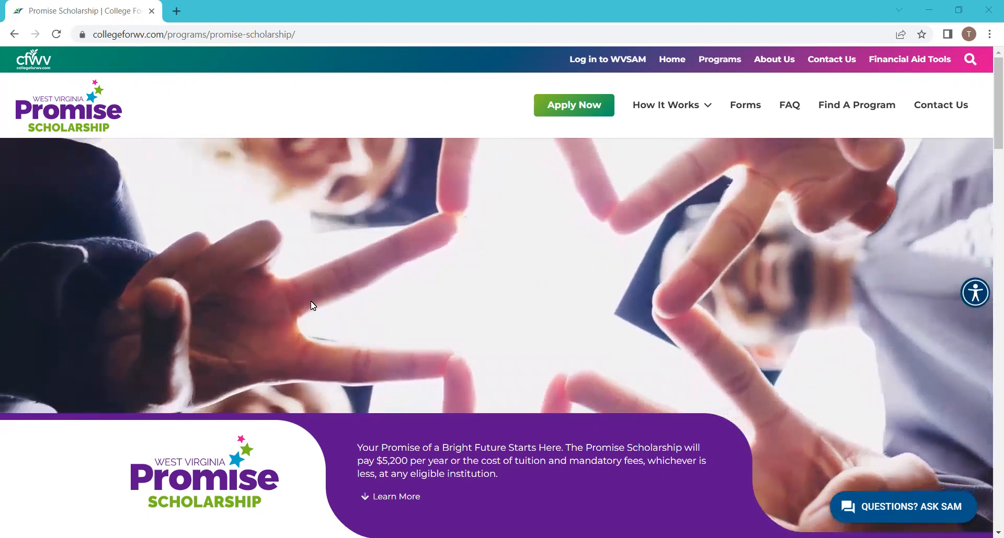
Bring up the Apply Now option in the Promise Scholarship page header
mouse_move(587, 71)
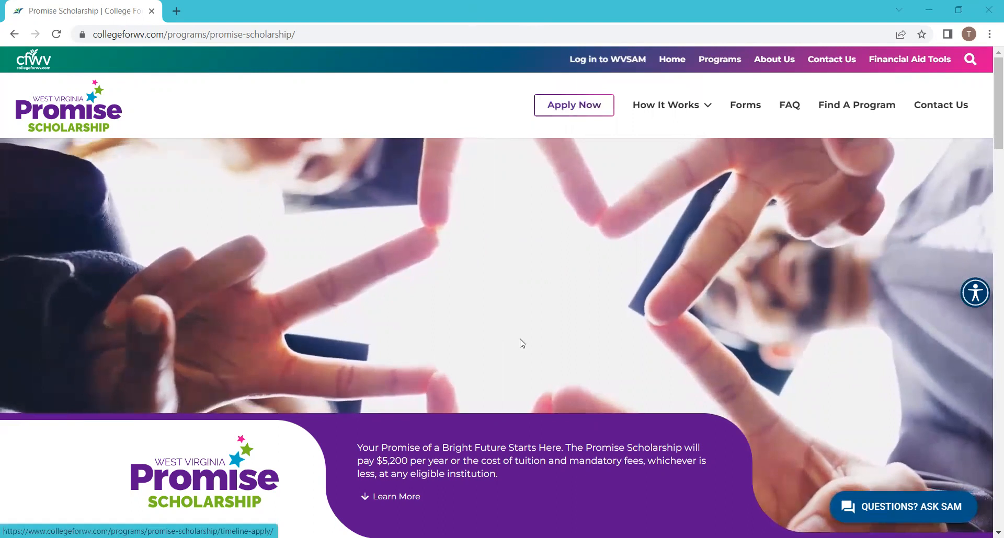
Open the Promise Scholarship application portal via COMPLETE PROMISE APPLICATION
scroll(563, 418, "down", 3)
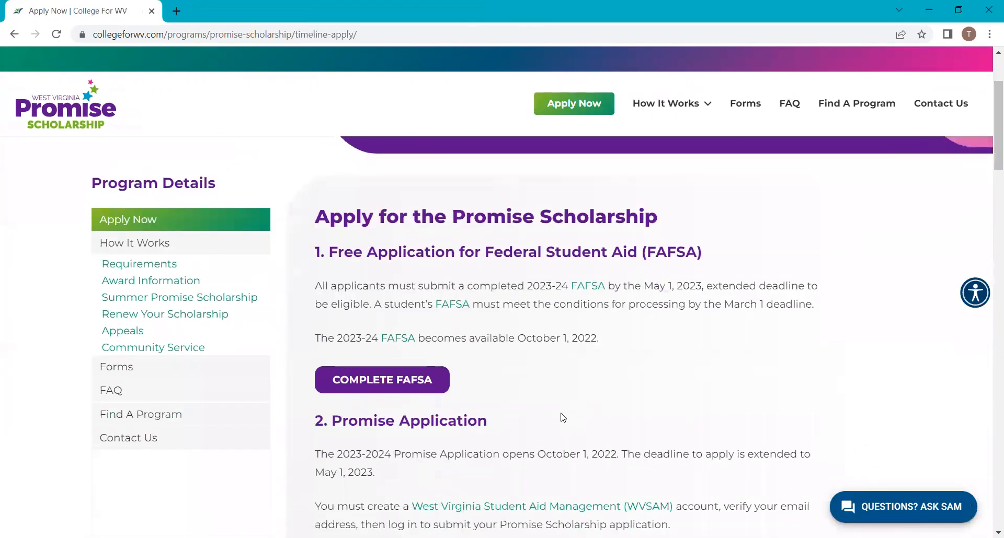
scroll(554, 415, "down", 4)
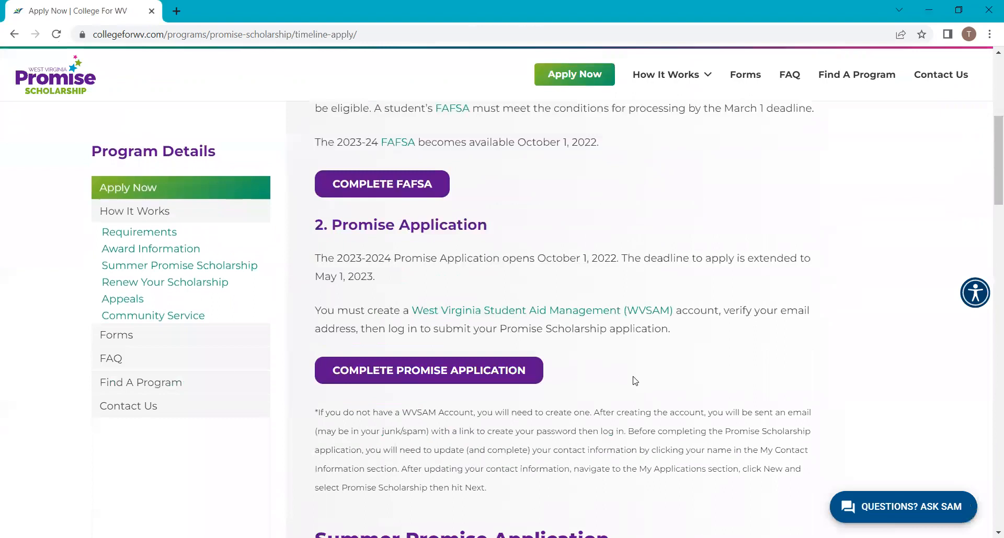
left_click(392, 377)
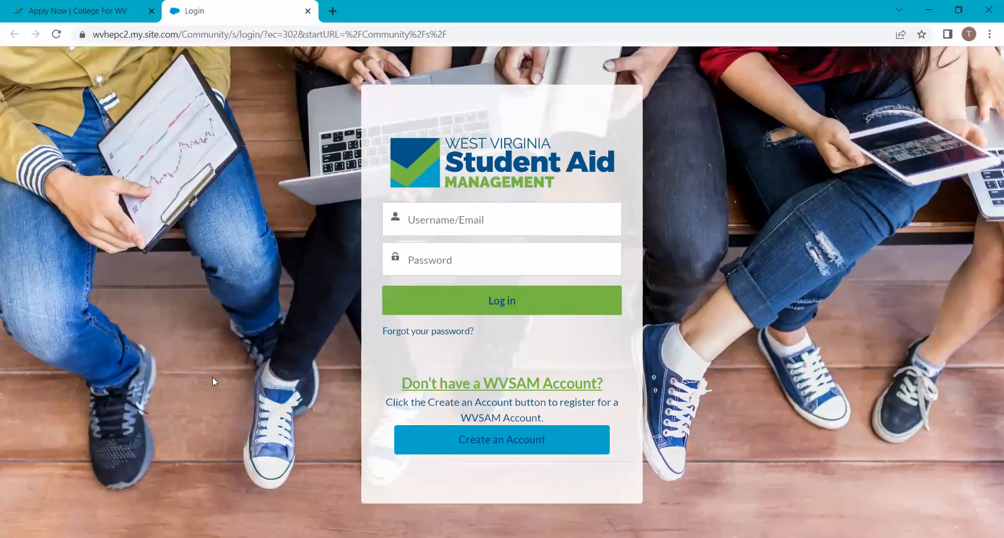
Return to the Apply Now page and go to the Log in to WVSAM information page
left_click(52, 10)
scroll(465, 195, "up", 6)
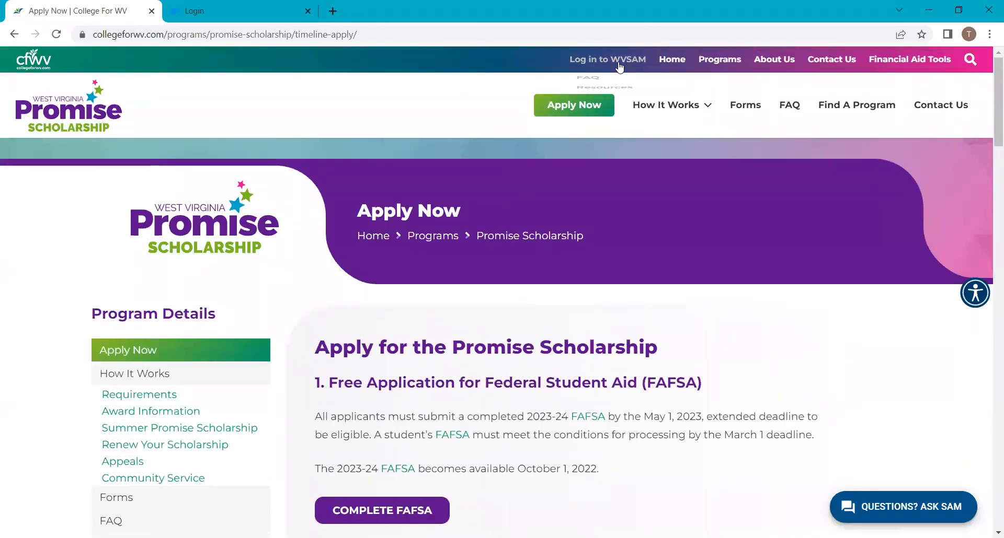
left_click(619, 62)
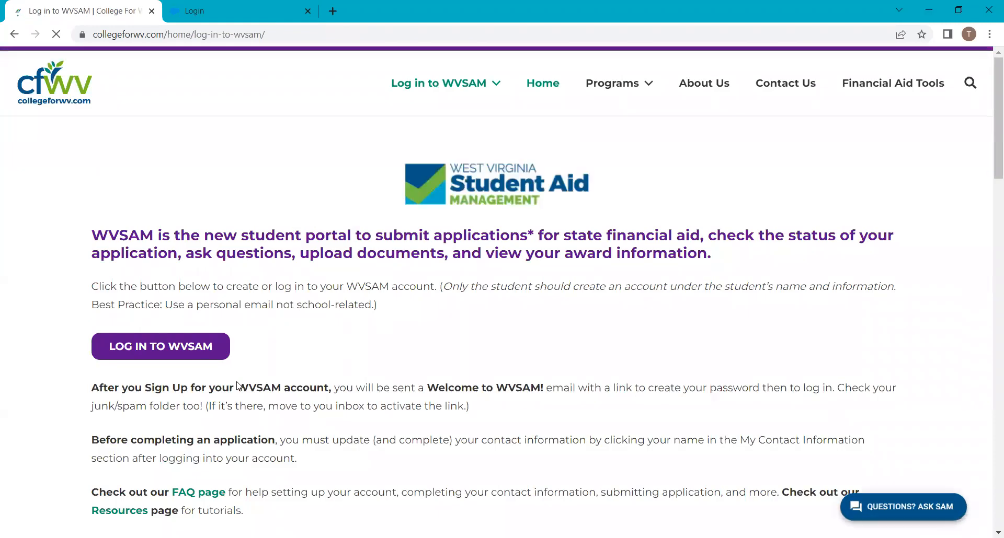
Open the WVSAM login page and sign in with the student's username and password
left_click(209, 348)
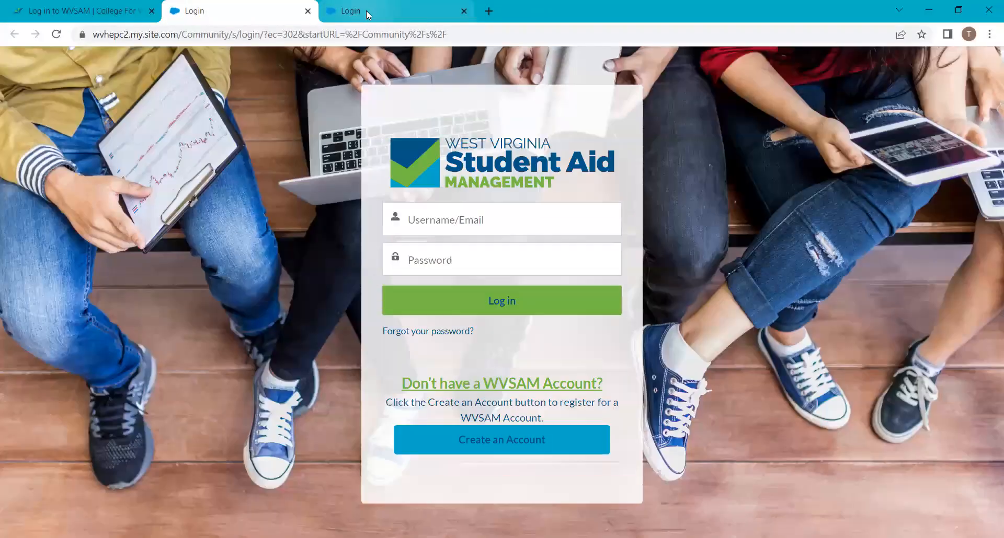
left_click(366, 11)
left_click(463, 219)
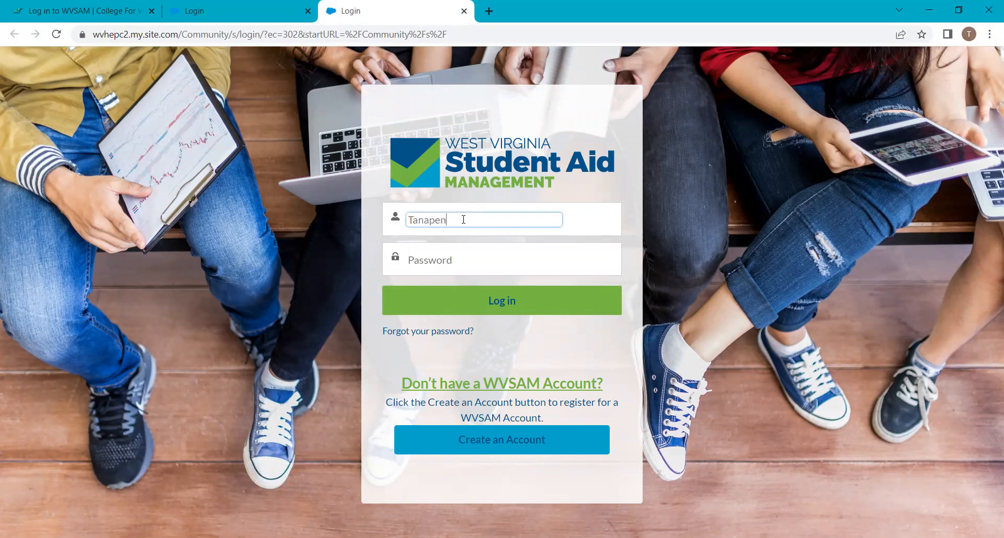
key("Tab")
type("T*****")
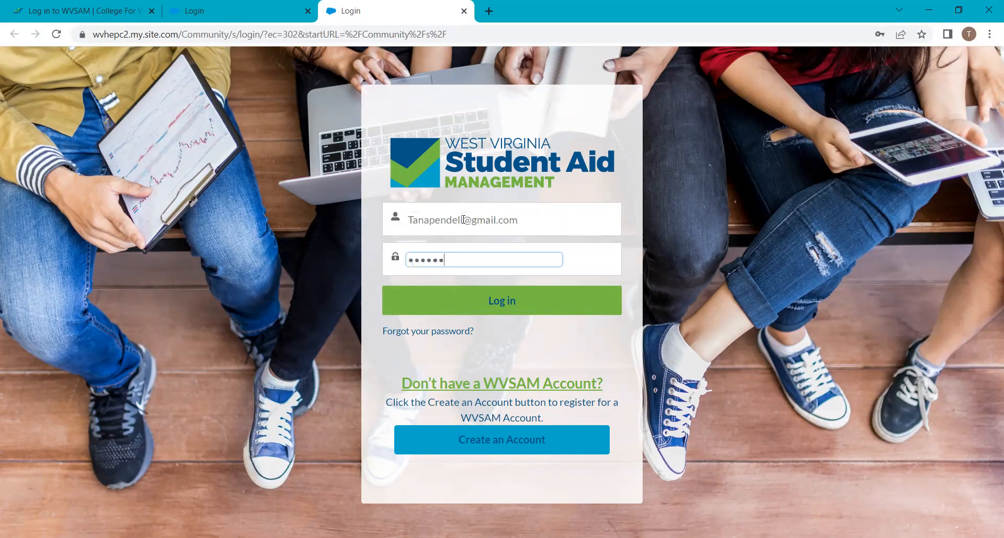
type("****")
key("Return")
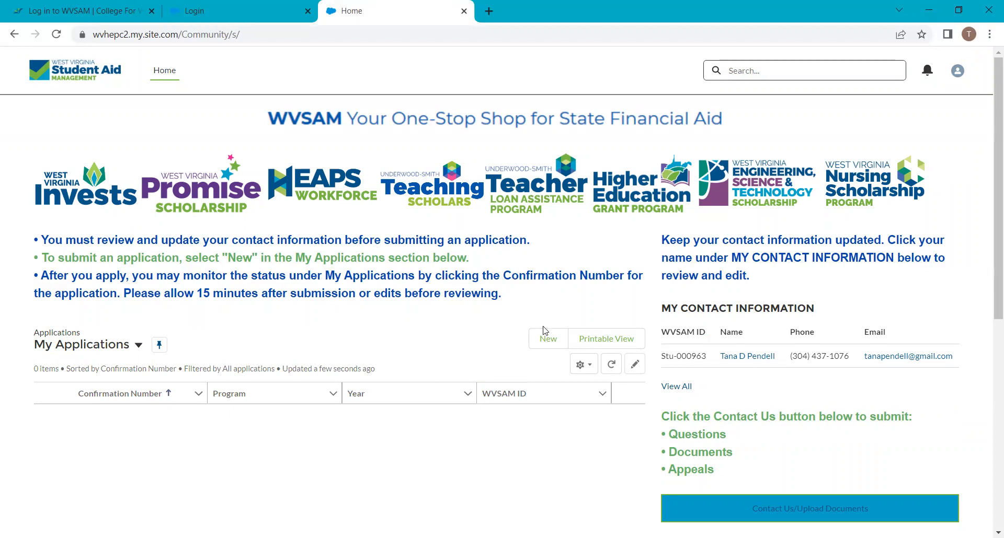
Start a new West Virginia Promise Scholarship application for 2023-24
left_click(549, 342)
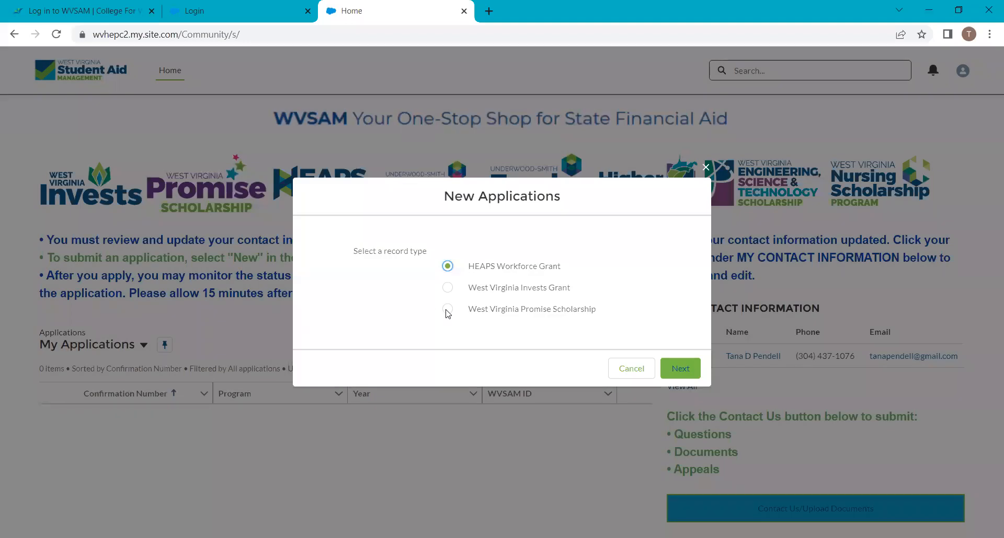
left_click(447, 310)
left_click(668, 367)
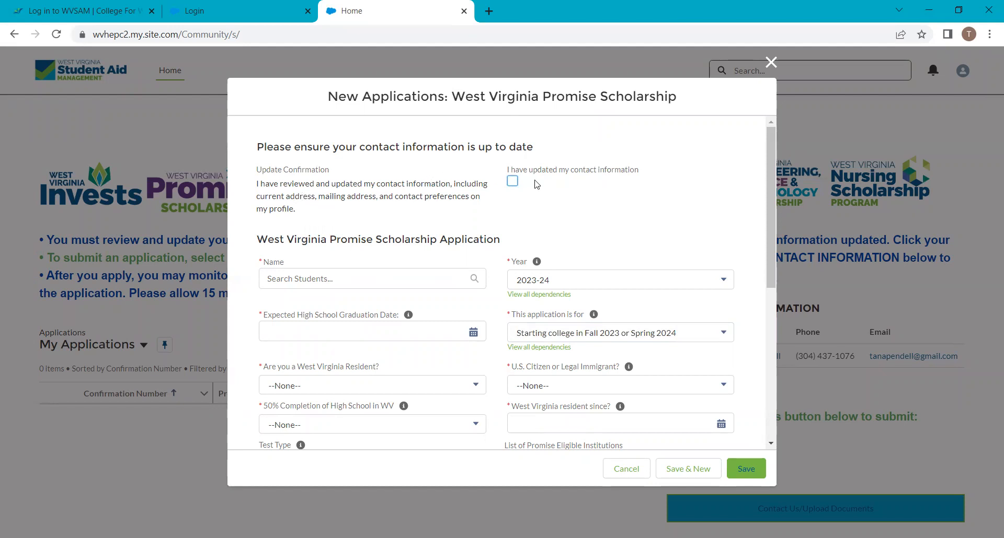
Confirm updated contact info, select the student's name, and enter graduation date 05/05/2023
left_click(513, 183)
left_click(318, 277)
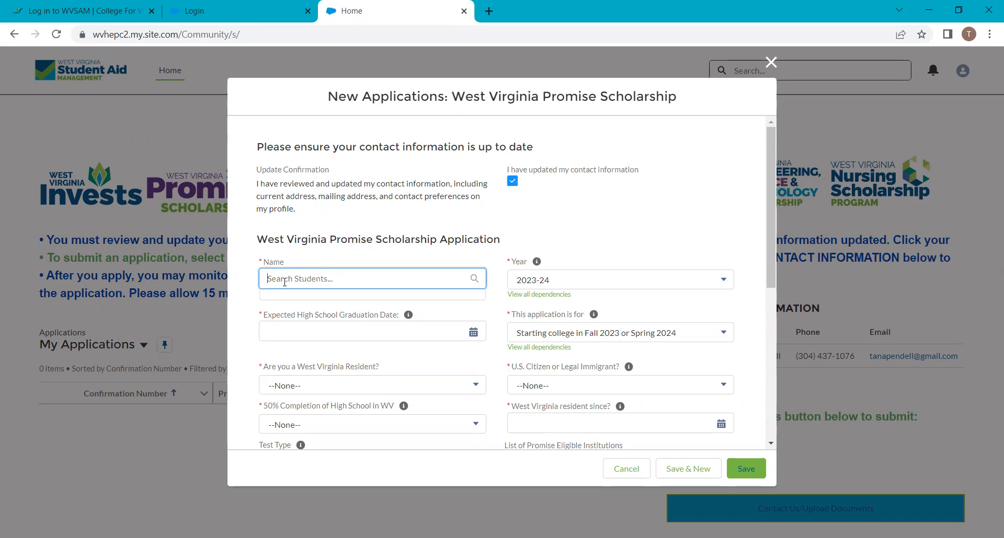
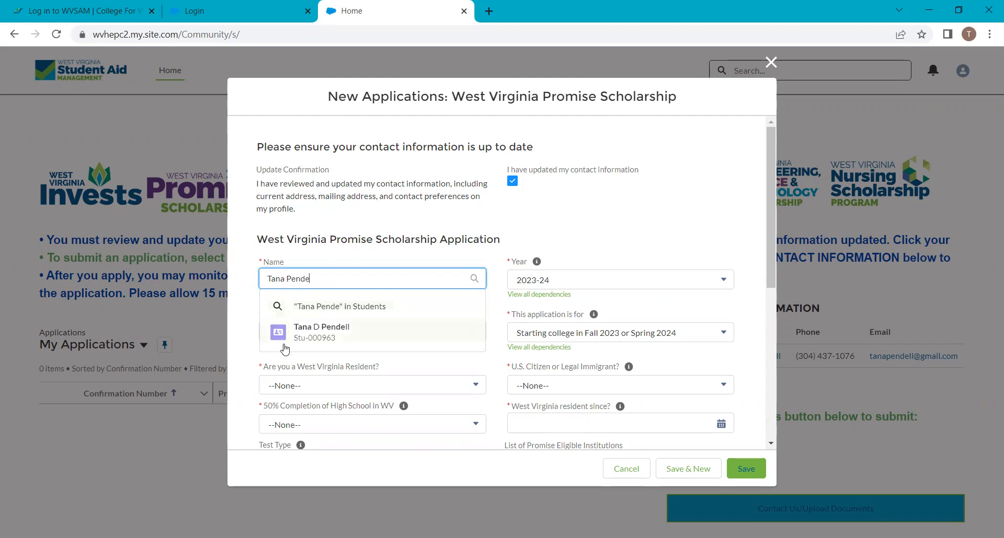
left_click(303, 333)
left_click(303, 338)
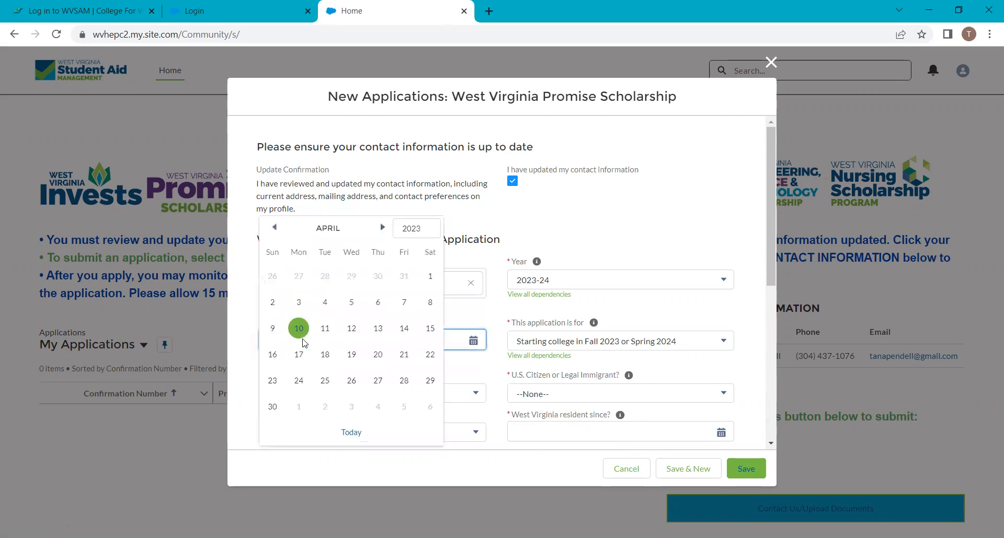
type("05/05")
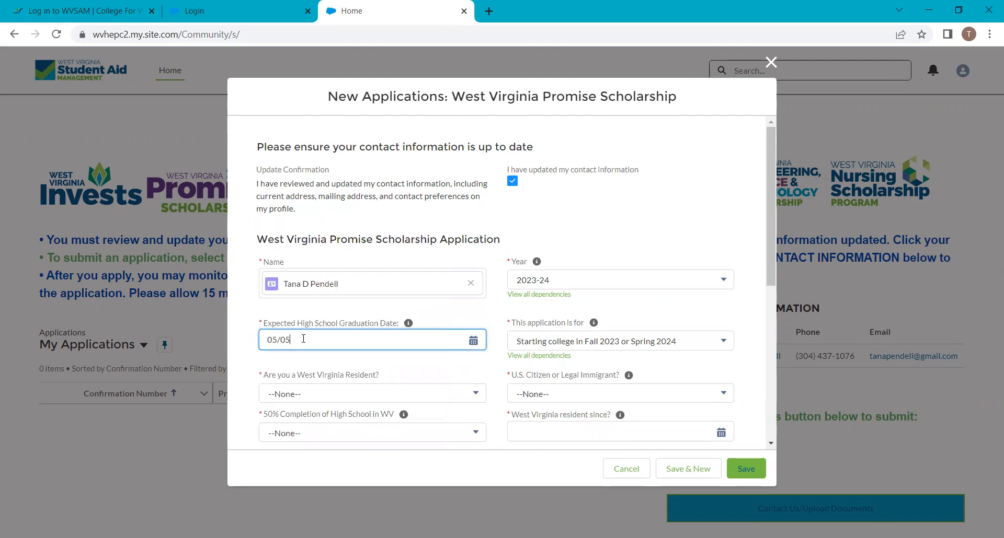
type("/2023")
scroll(287, 320, "down", 3)
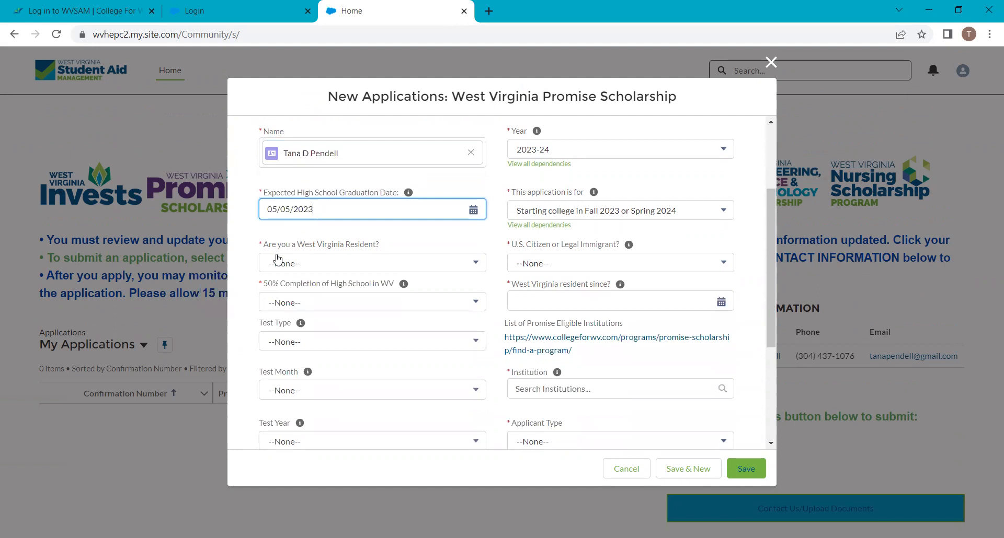
Answer Yes to West Virginia resident and to 50% completion of high school
left_click(285, 262)
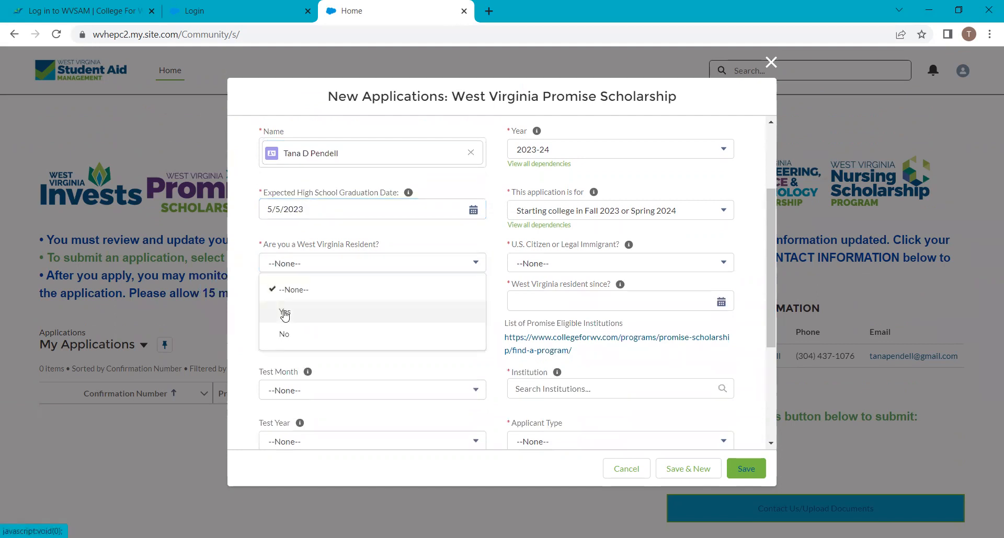
left_click(284, 309)
left_click(291, 304)
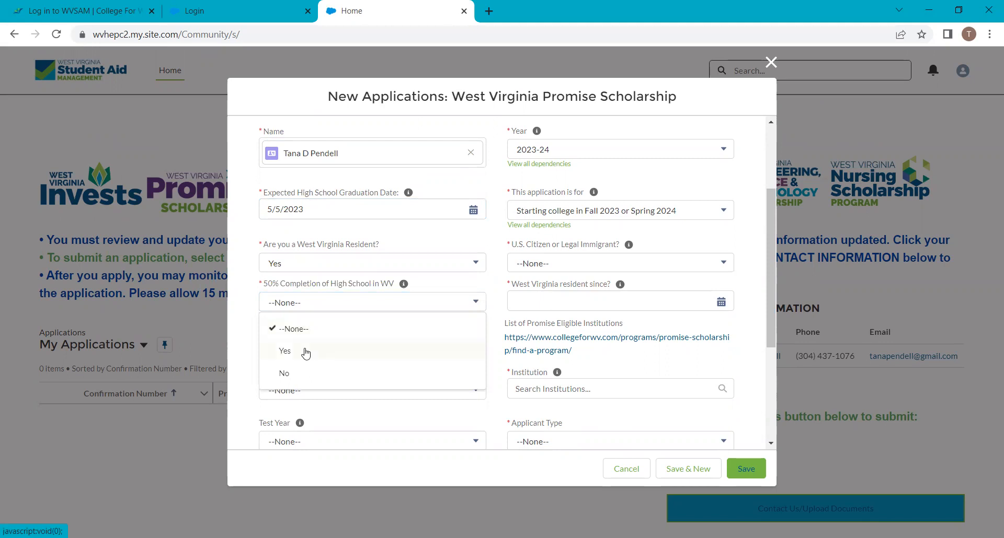
left_click(306, 354)
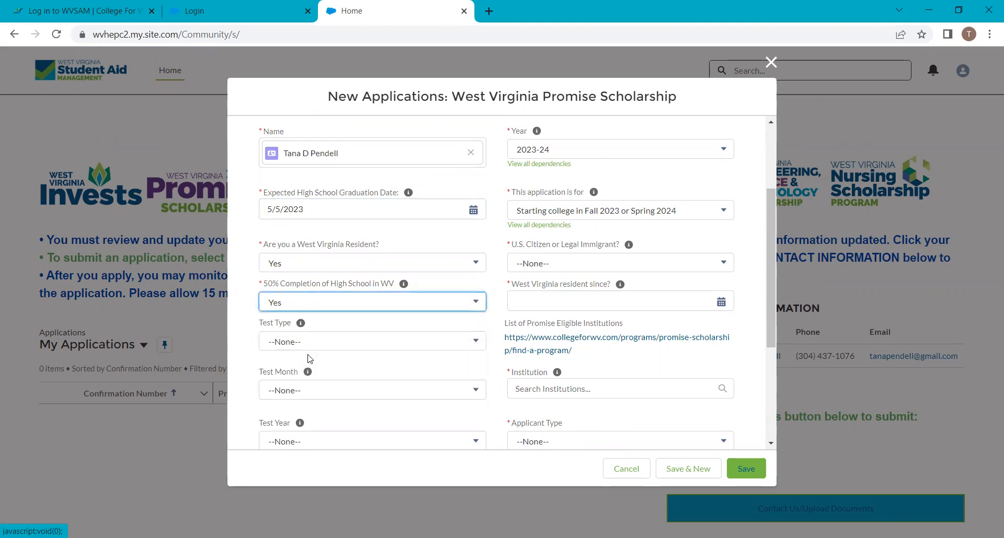
Record an SAT test taken in April 2021
scroll(306, 348, "down", 3)
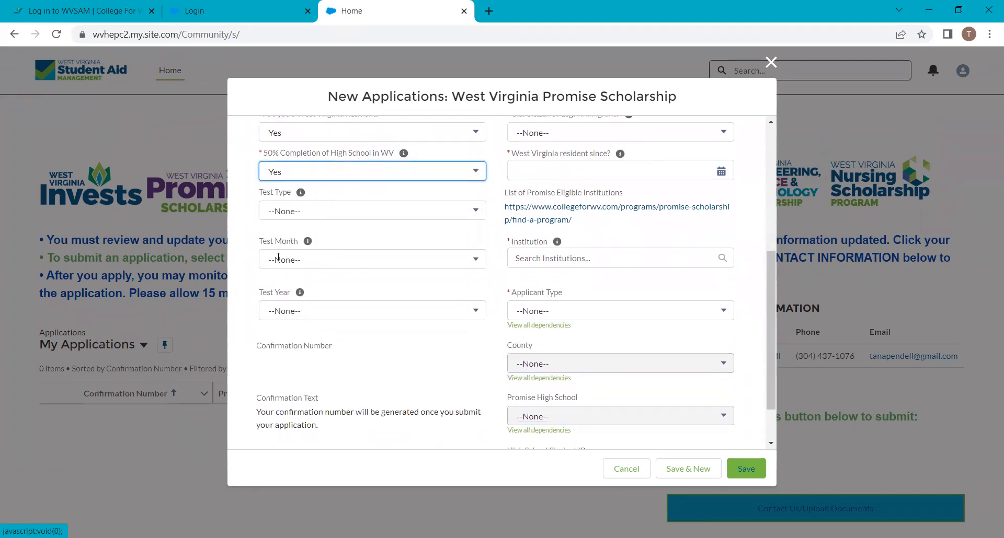
left_click(292, 210)
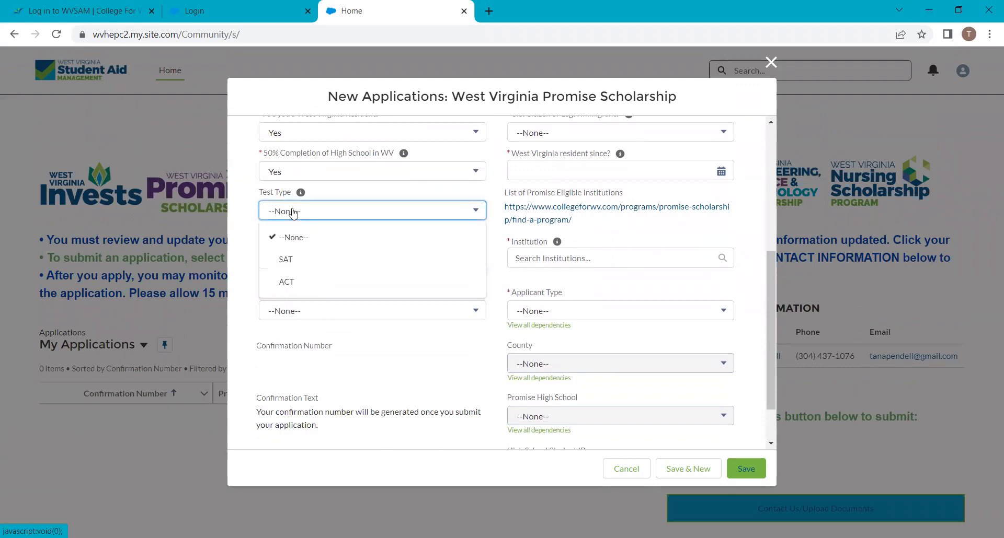
left_click(287, 259)
left_click(288, 260)
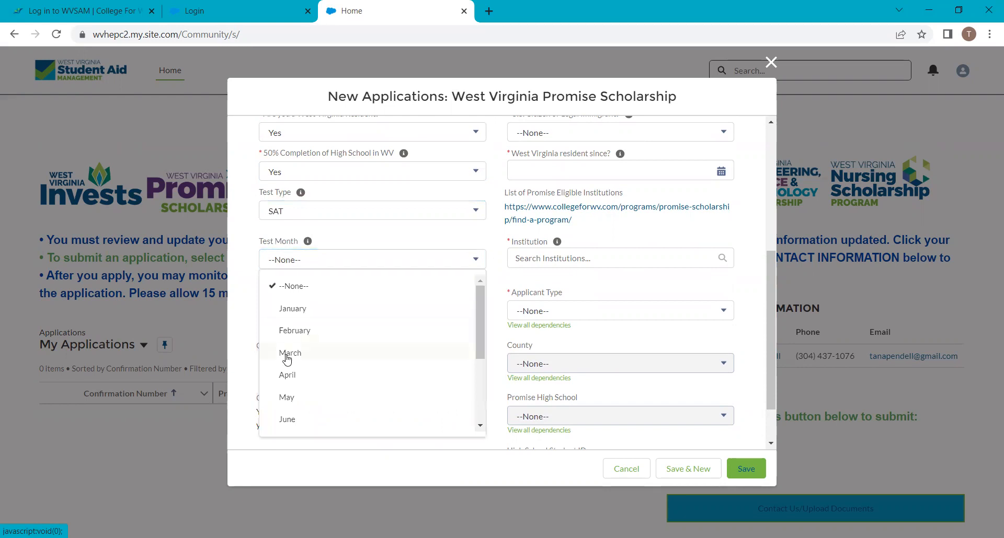
left_click(287, 375)
left_click(287, 313)
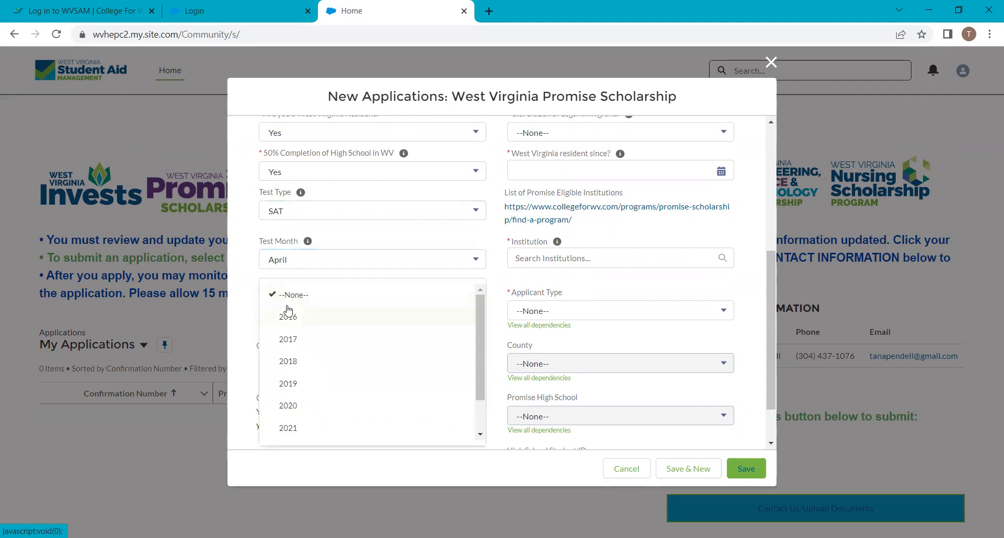
left_click(288, 428)
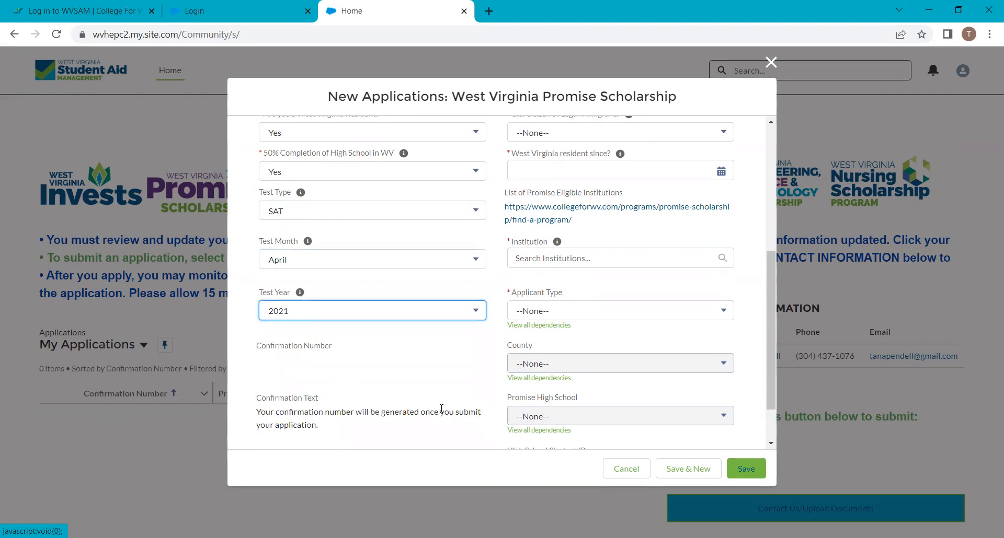
Answer Yes to U.S. citizen or legal immigrant and set residency since 05/05/2006
scroll(443, 410, "up", 1)
scroll(444, 412, "up", 3)
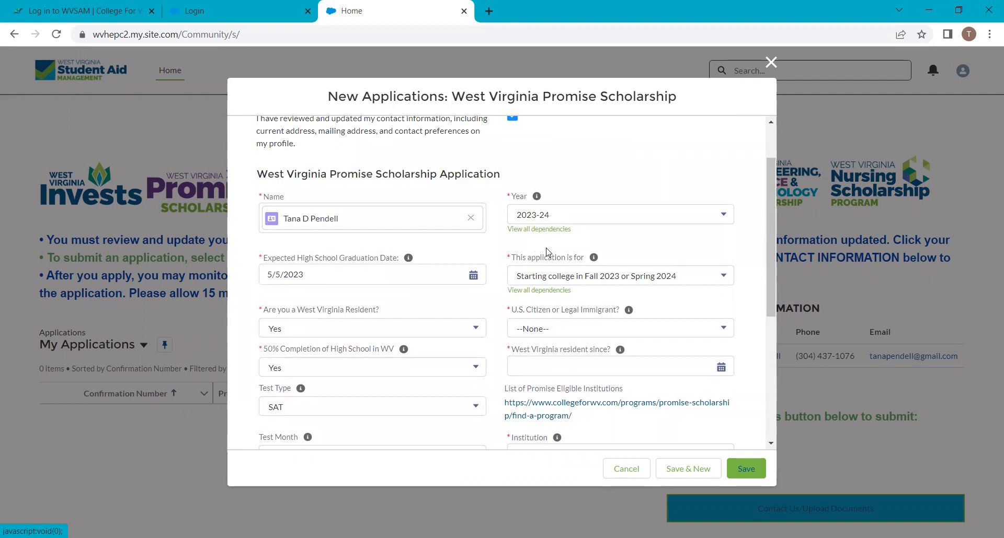
scroll(529, 312, "down", 1)
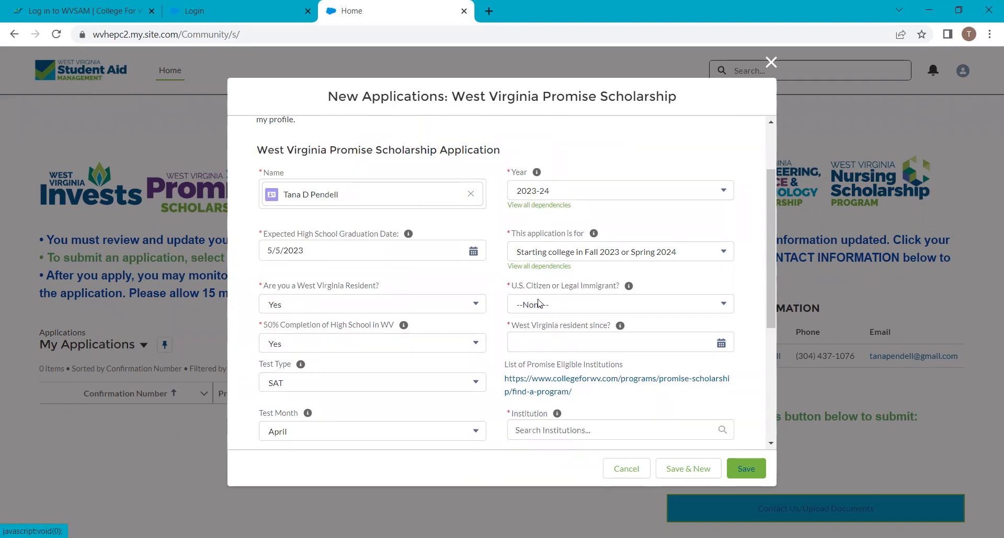
scroll(580, 169, "down", 2)
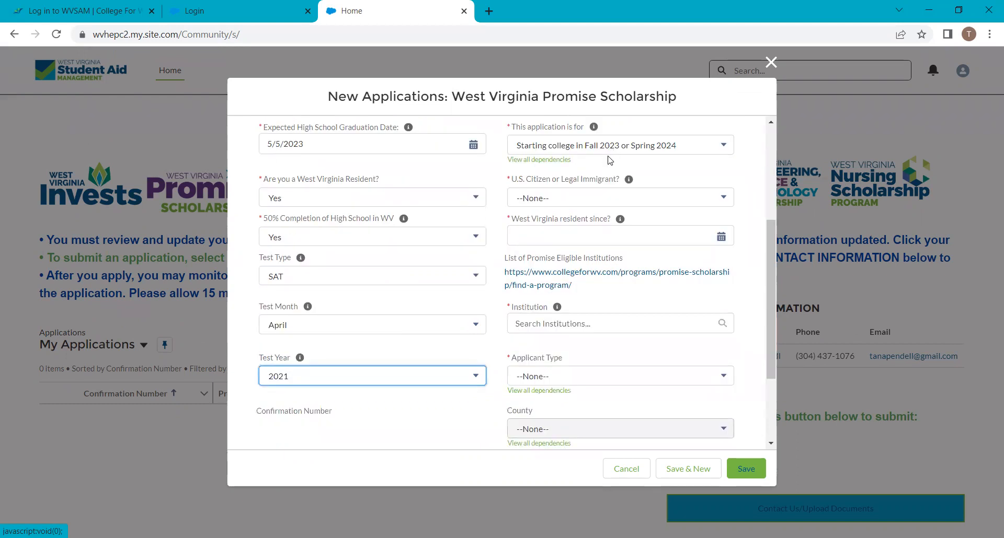
left_click(561, 201)
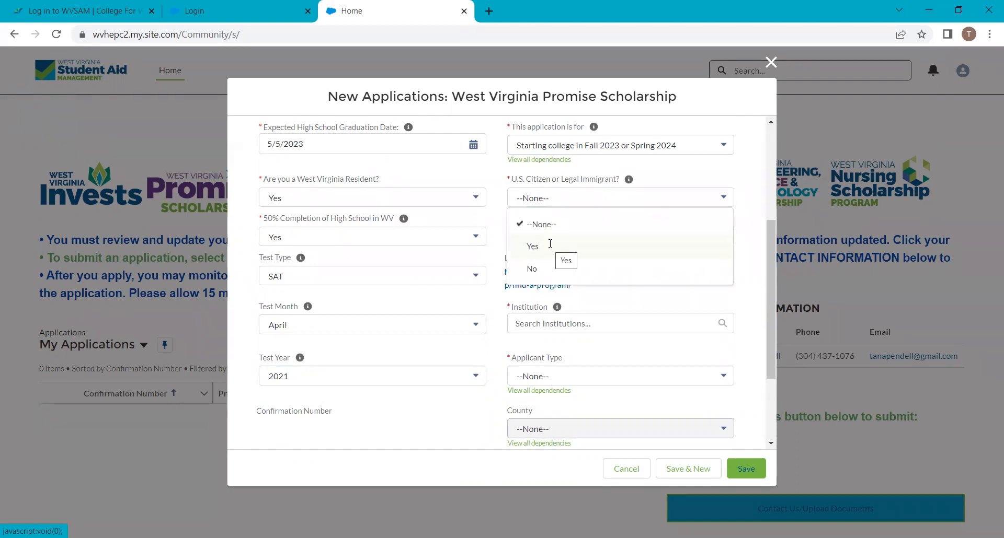
left_click(550, 247)
left_click(548, 241)
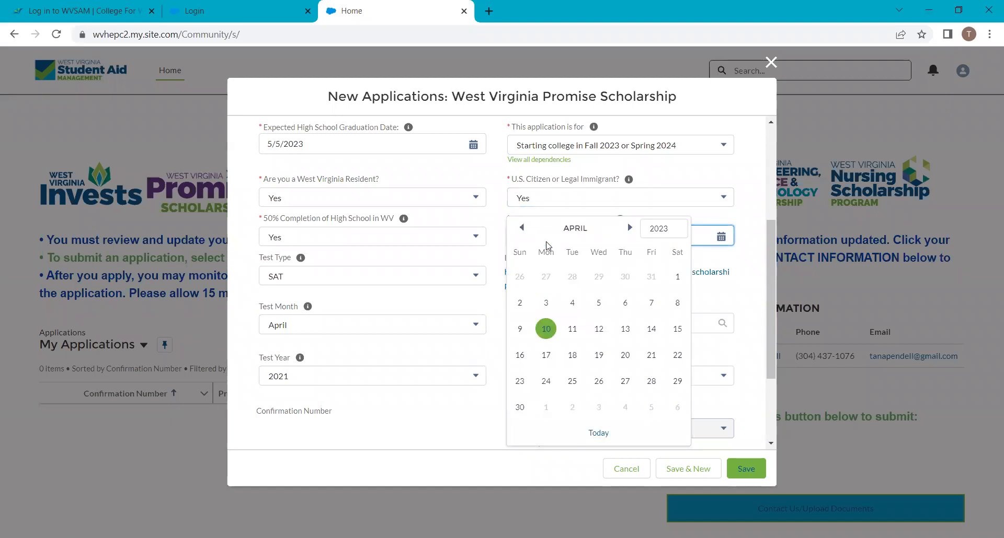
type("05/05/")
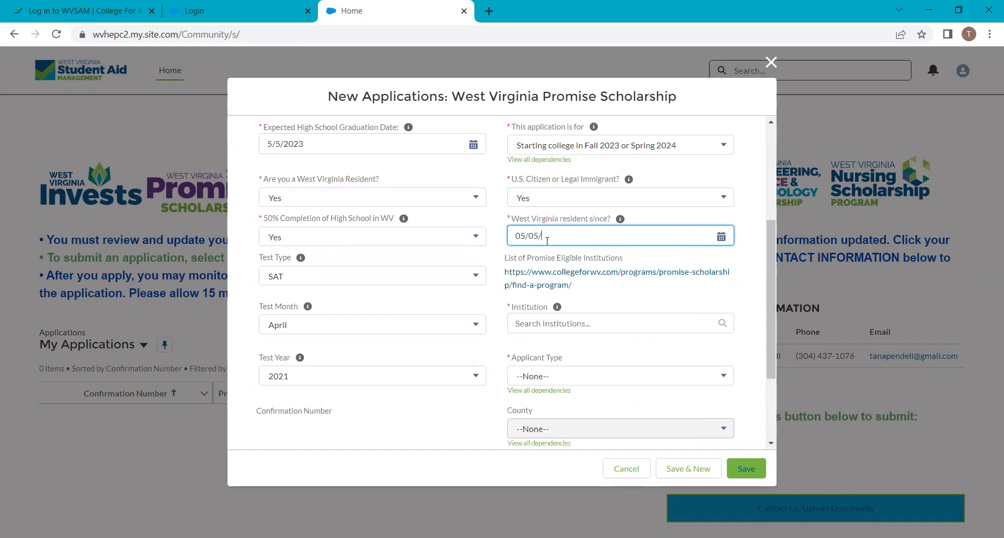
type("2006")
left_click(533, 329)
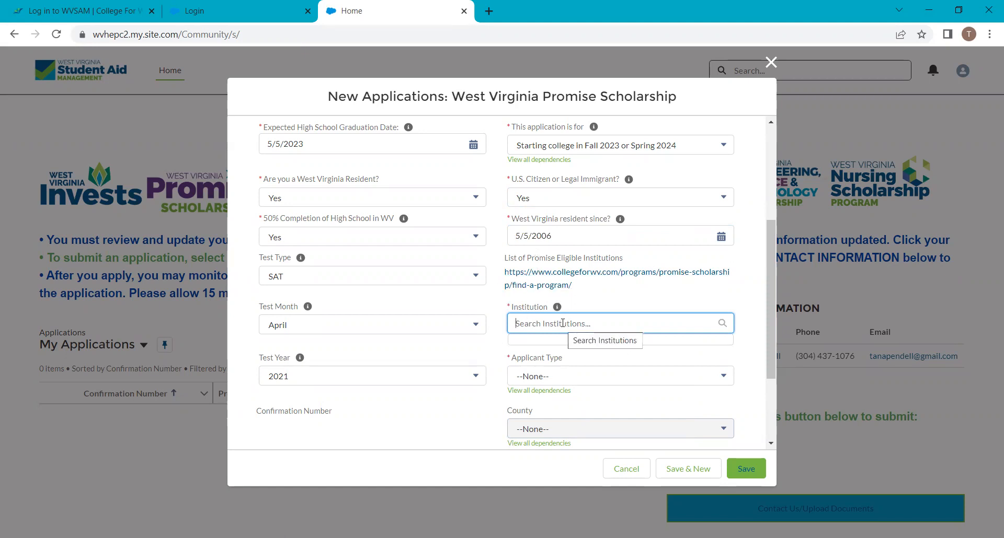
Search 'West Virginia' and select WEST VIRGINIA UNIVERSITY as the institution
type("W")
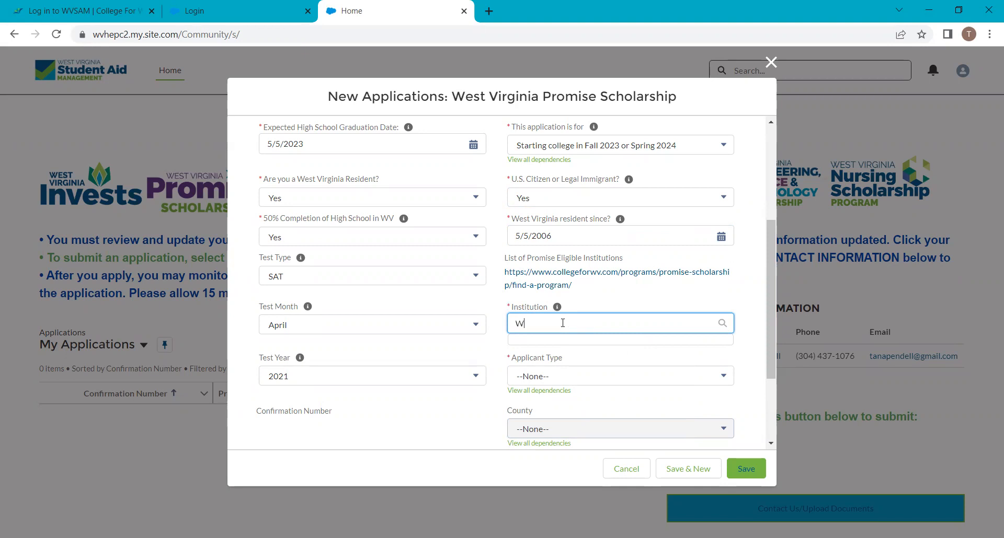
type("est Virginia")
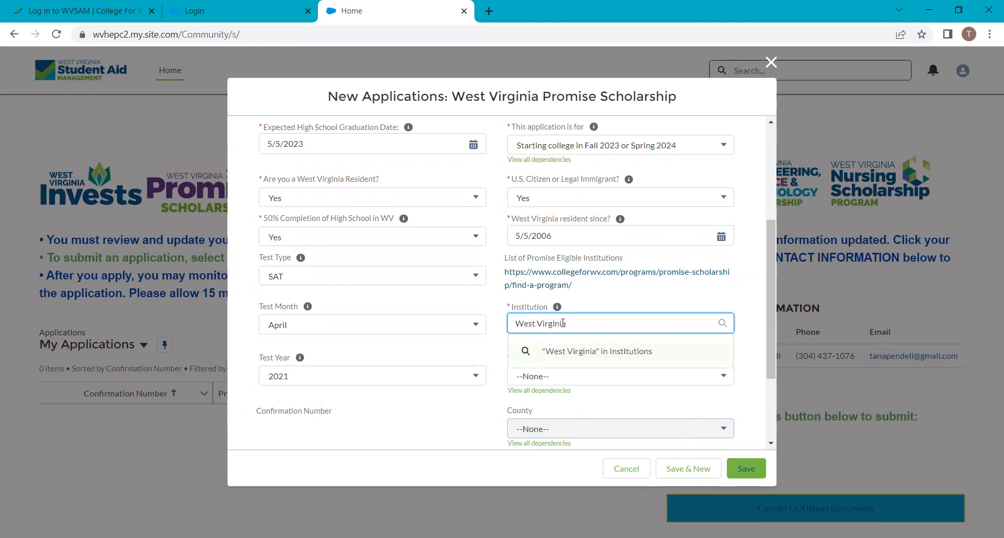
left_click(570, 399)
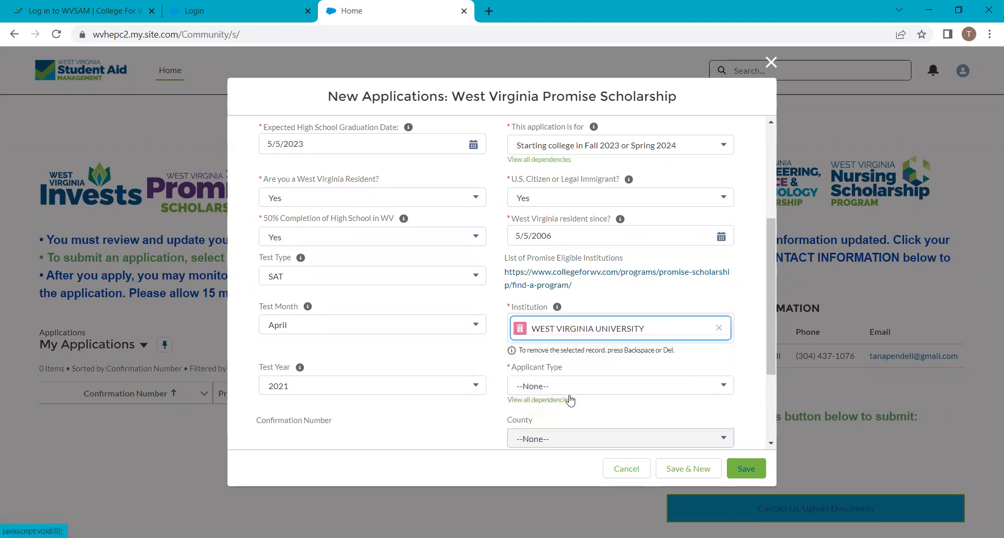
left_click(570, 393)
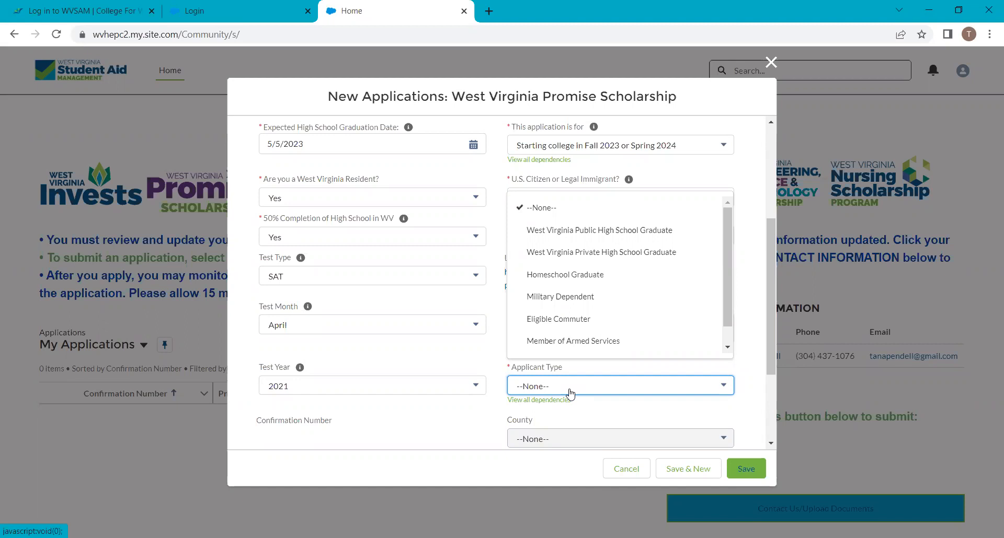
Set applicant type to West Virginia Public High School Graduate and county to KANAWHA
left_click(591, 231)
scroll(659, 349, "down", 3)
left_click(579, 308)
key("k")
key("Tab")
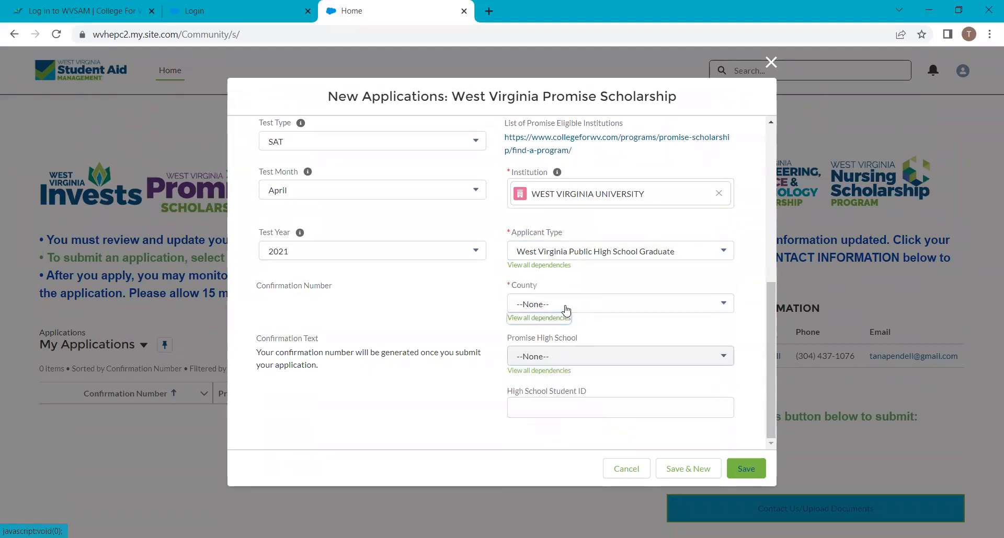
left_click(566, 307)
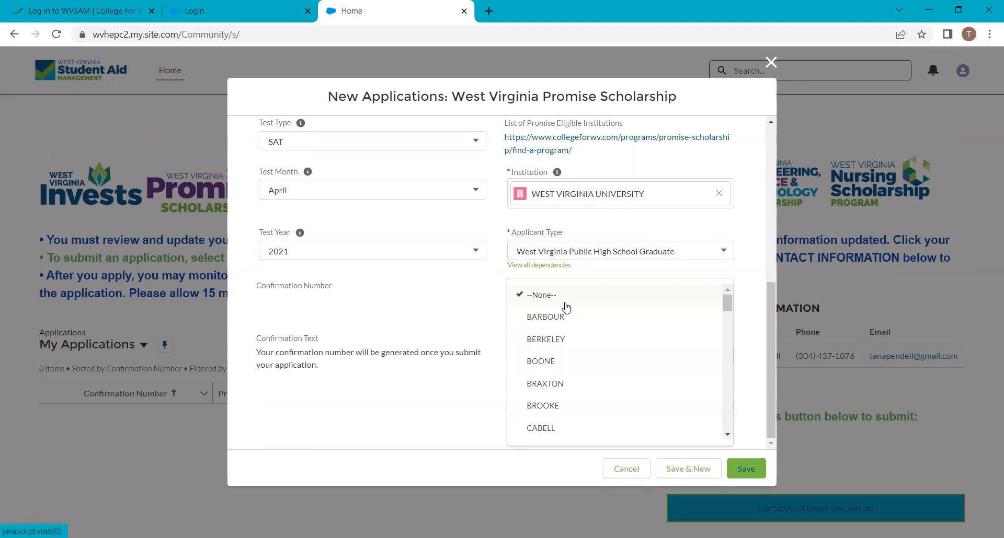
scroll(567, 313, "down", 7)
left_click(564, 355)
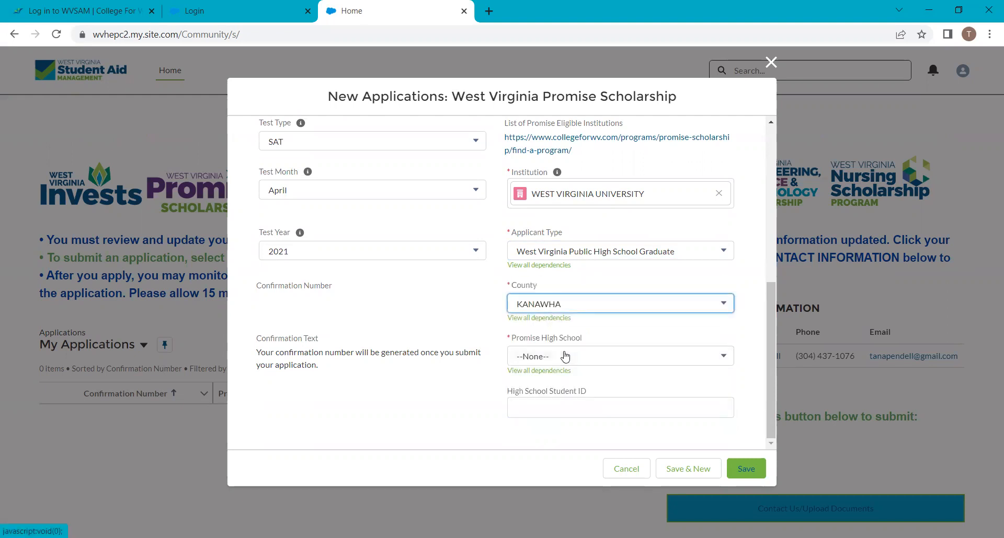
Choose CAPITAL HIGH SCHOOL-KANAWHA, enter the student's high school ID, and save the application
left_click(560, 361)
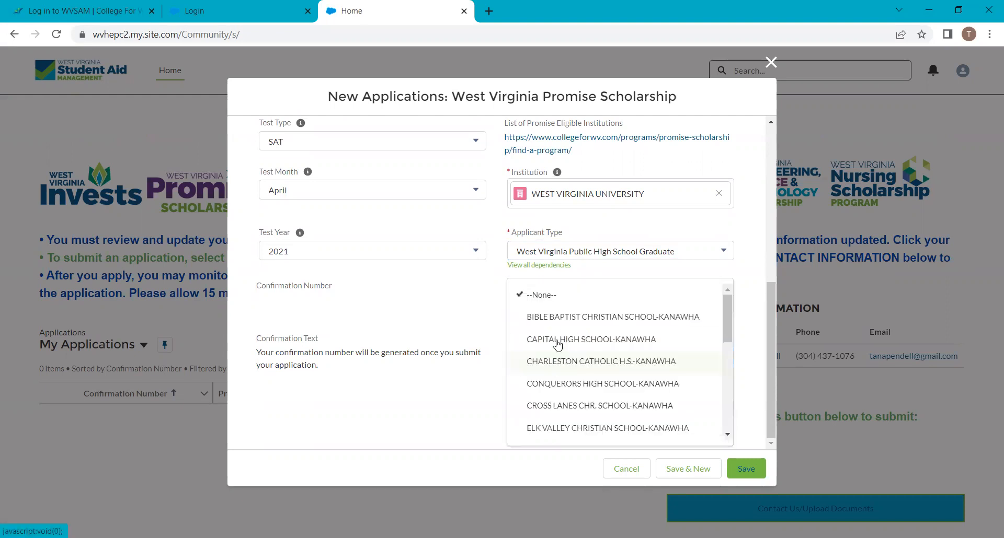
left_click(557, 341)
left_click(550, 410)
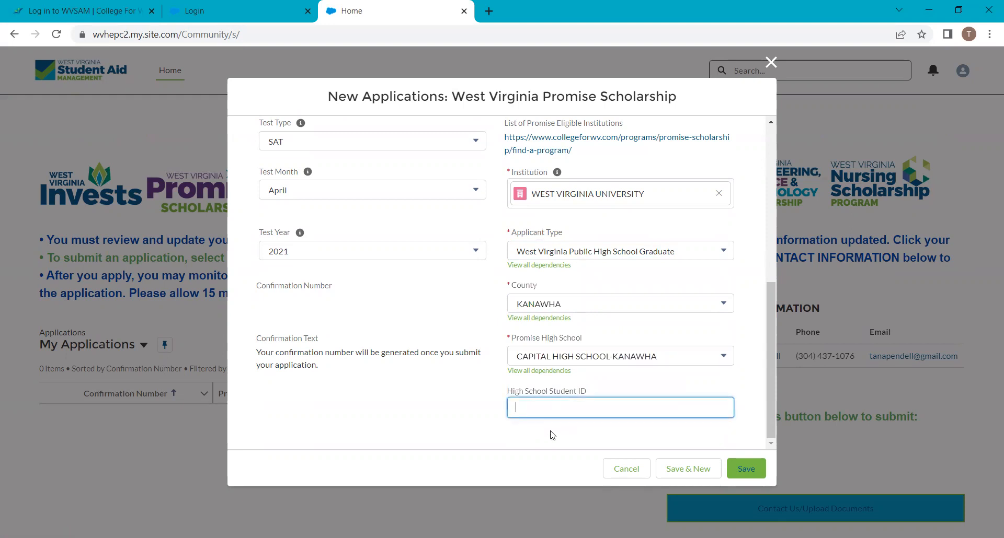
type("123321123")
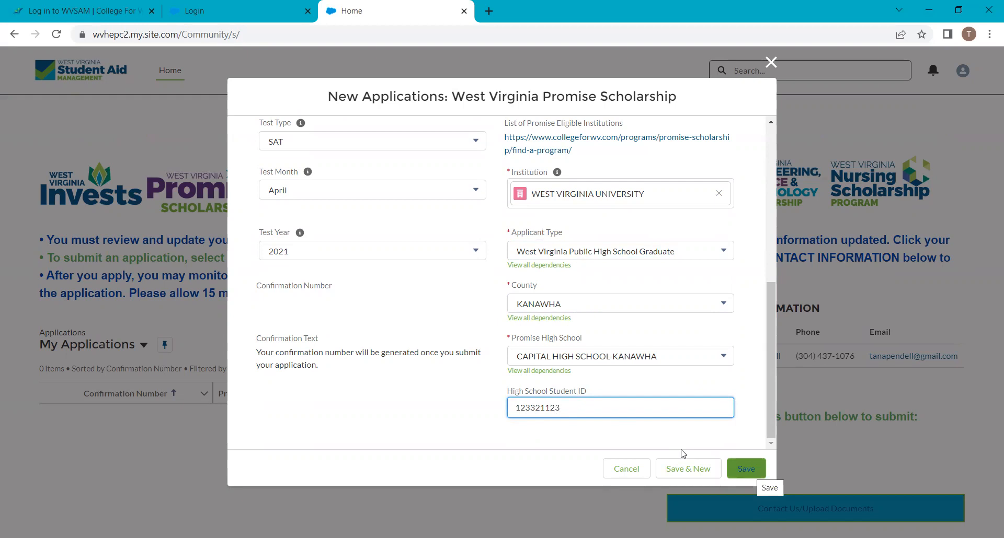
left_click(746, 469)
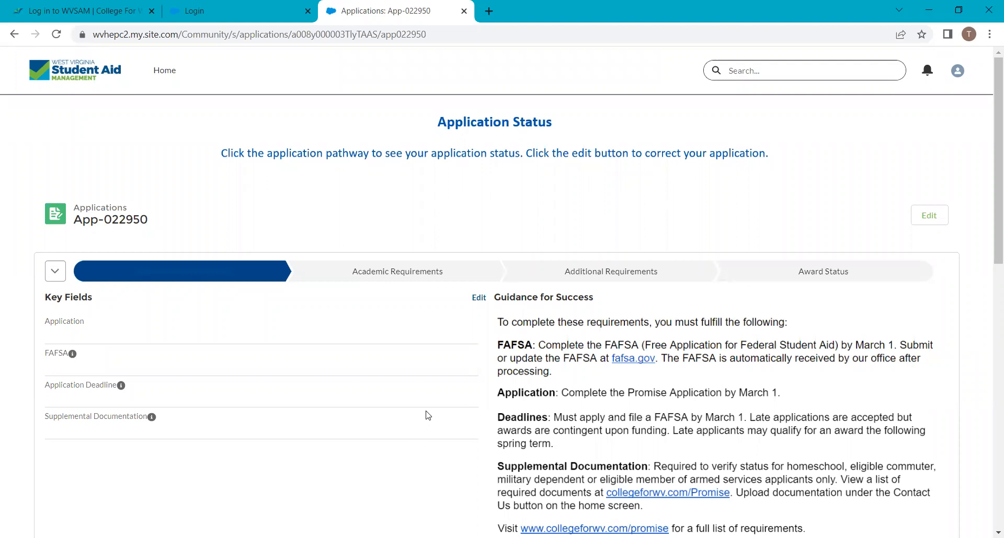
Reload the saved application's status page and review its pathway and Guidance for Success requirements
scroll(208, 273, "down", 3)
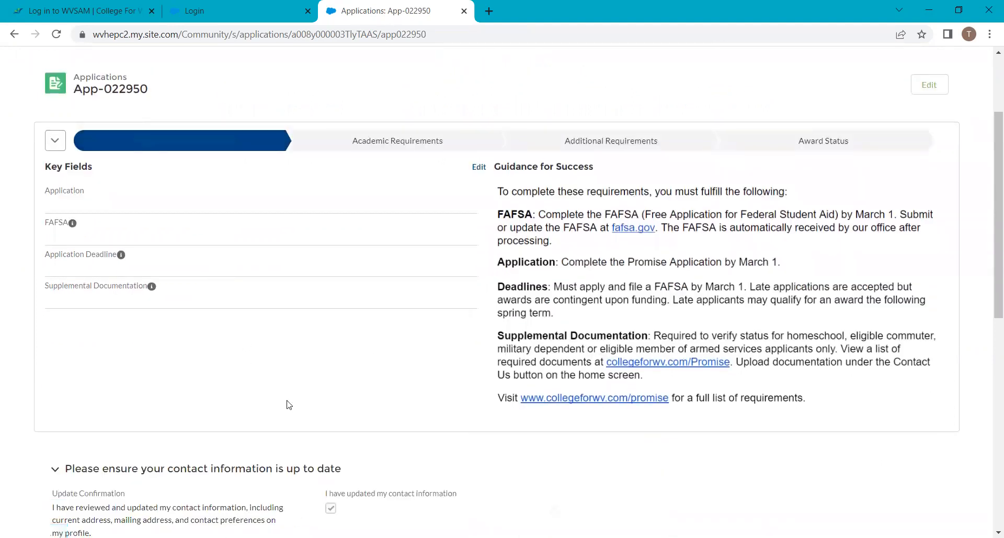
scroll(288, 403, "up", 3)
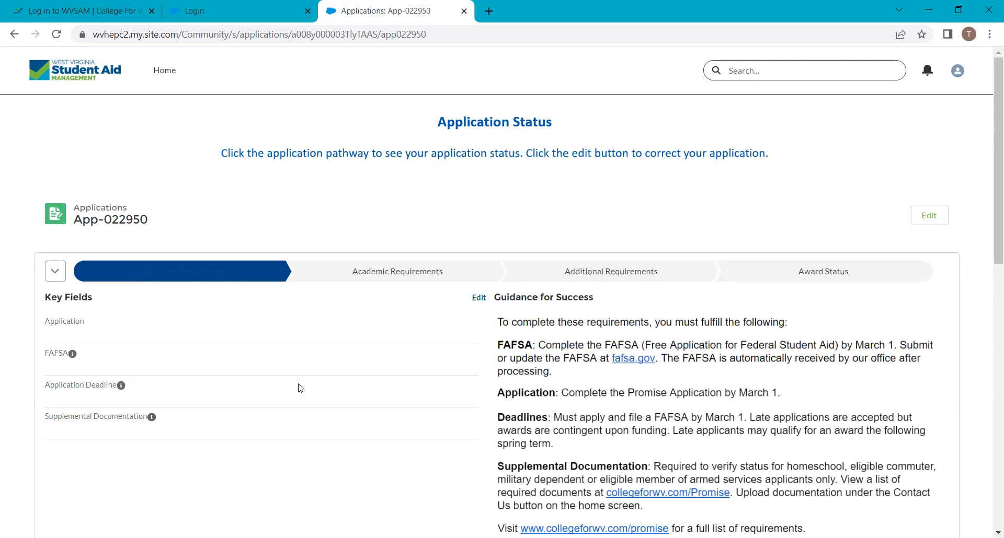
left_click(88, 77)
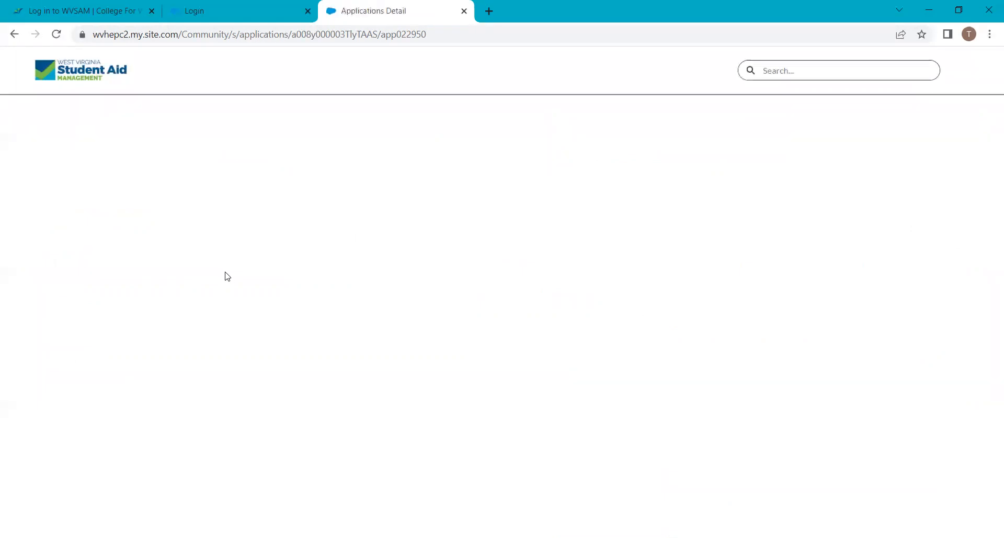
scroll(226, 273, "down", 2)
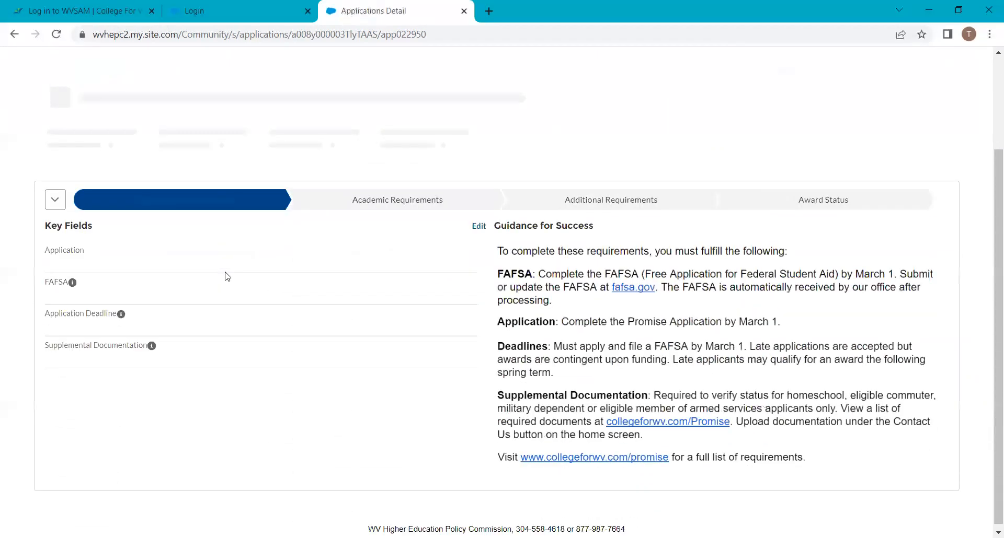
Step through Academic Requirements, Additional Requirements and Award Status stages, reviewing Promise Eligibility guidance
left_click(386, 152)
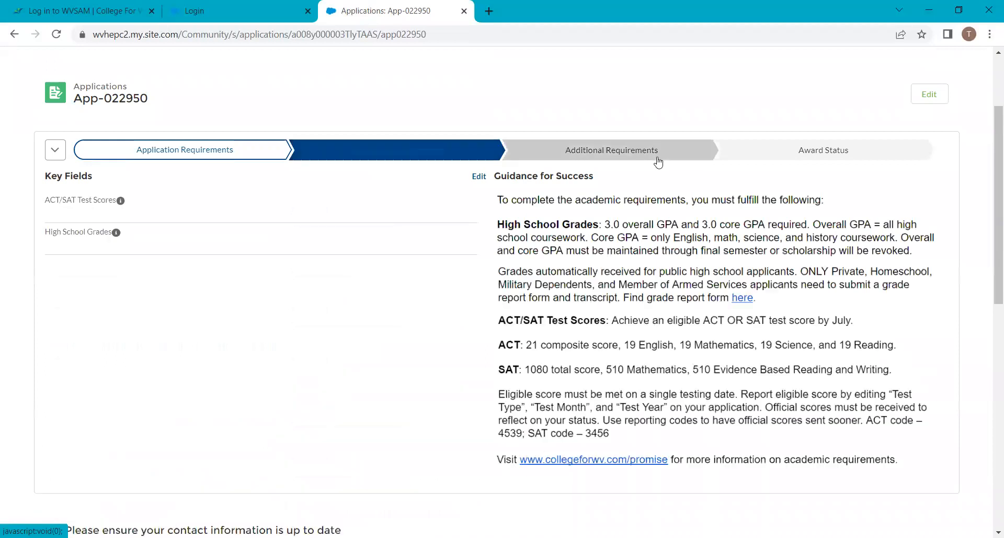
left_click(656, 156)
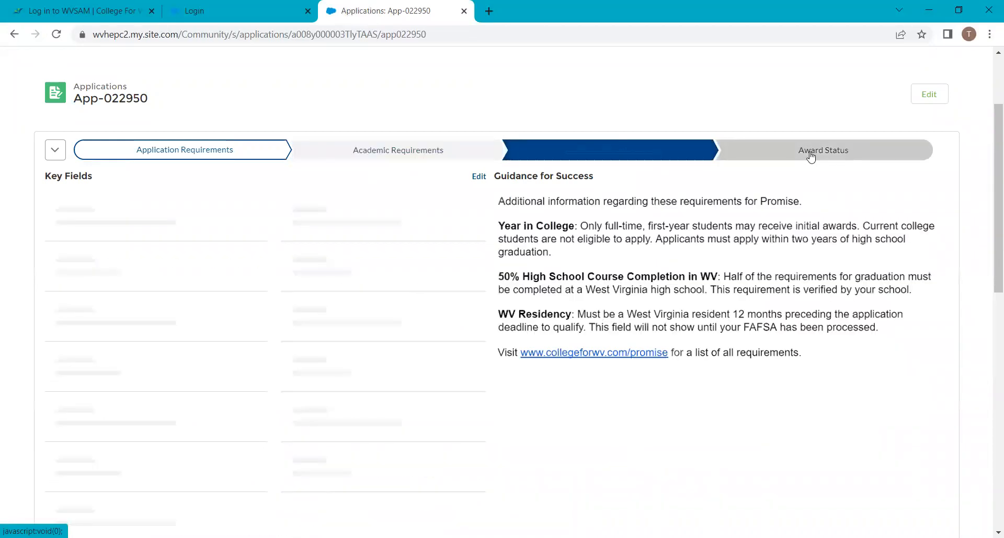
left_click(809, 157)
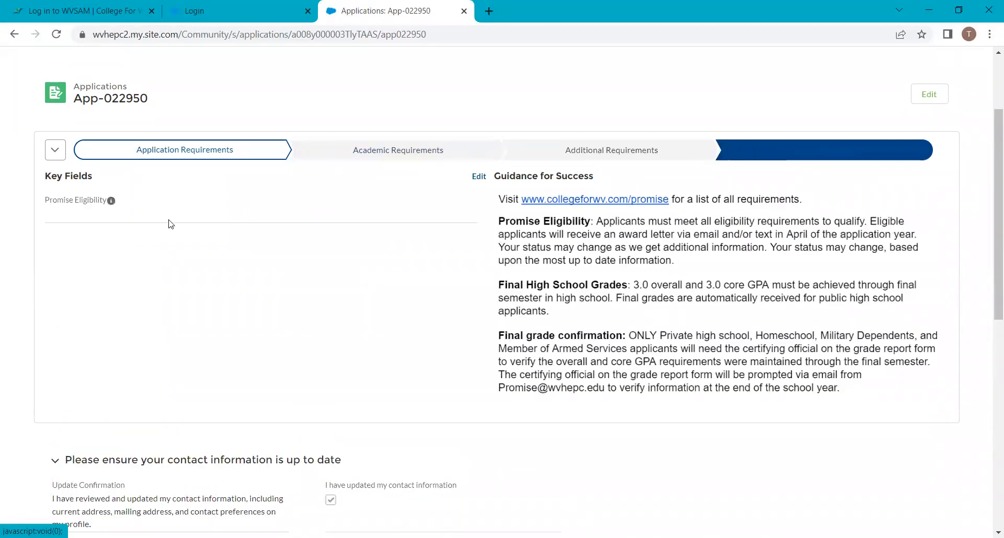
scroll(168, 224, "down", 10)
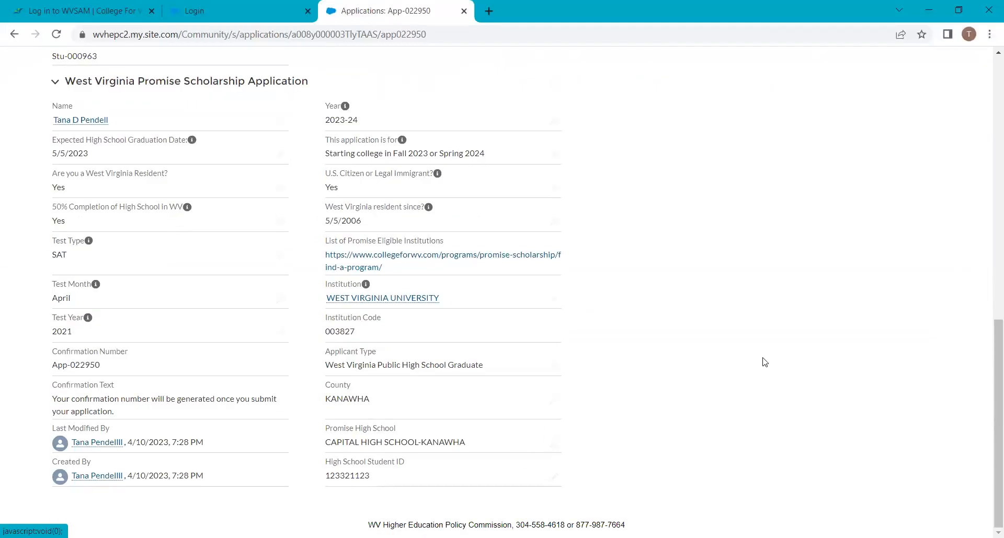
scroll(764, 362, "up", 12)
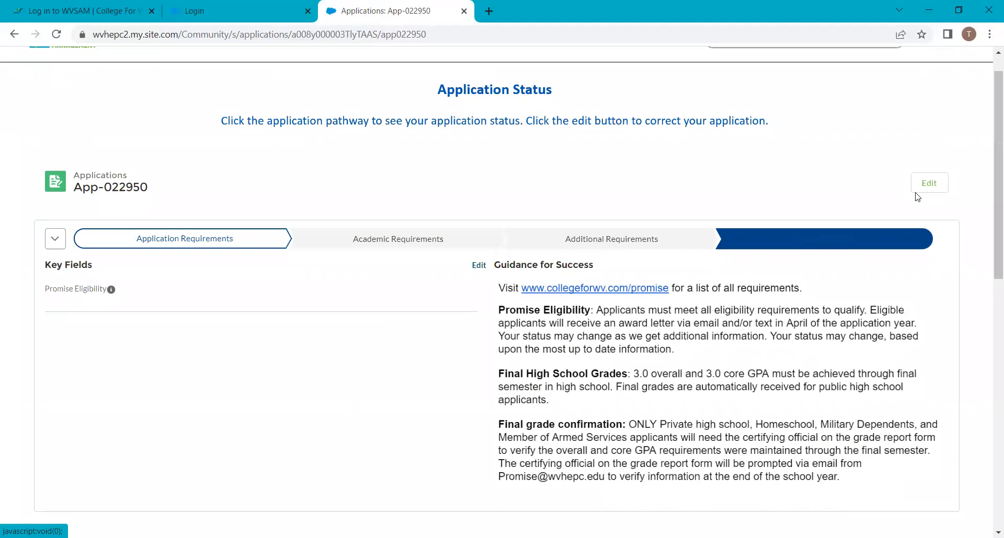
scroll(571, 254, "down", 9)
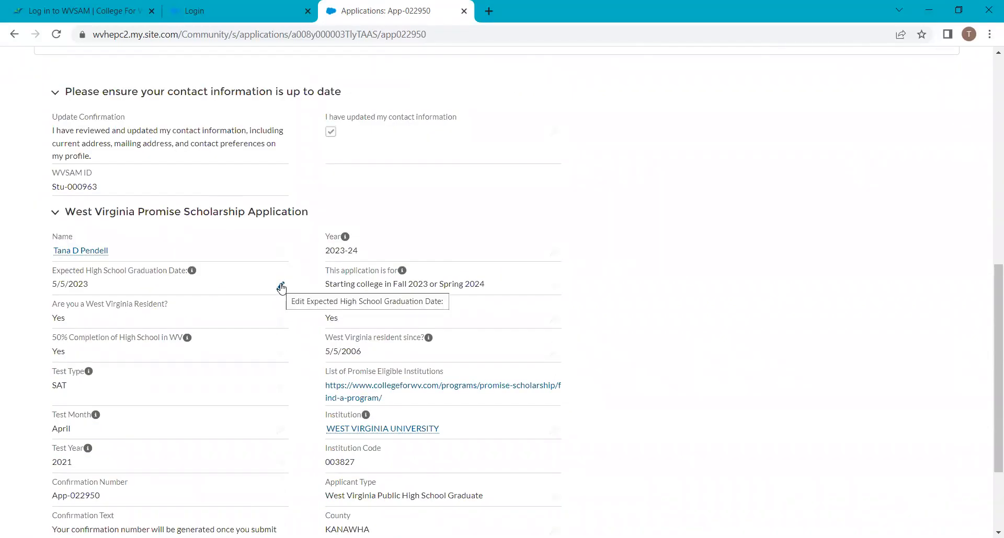
scroll(286, 322, "up", 9)
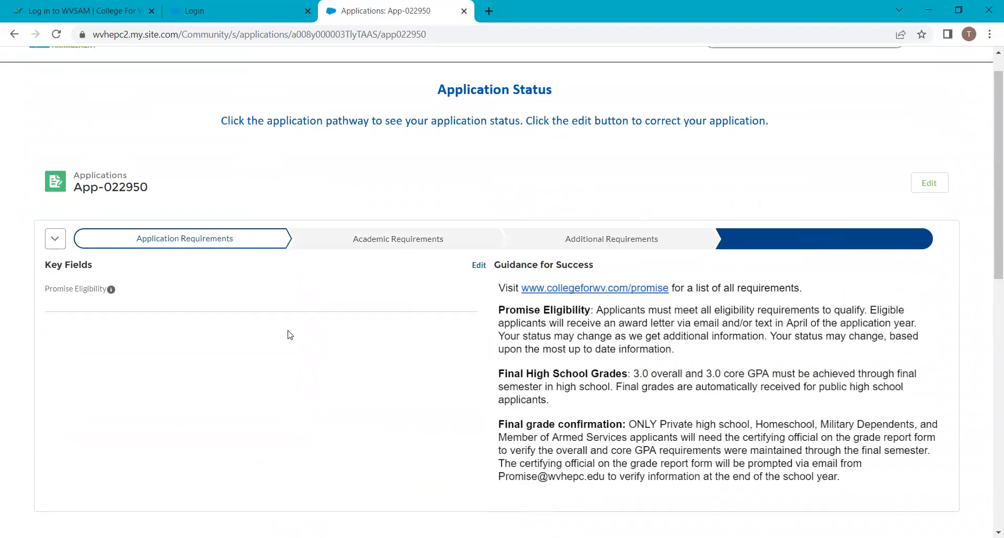